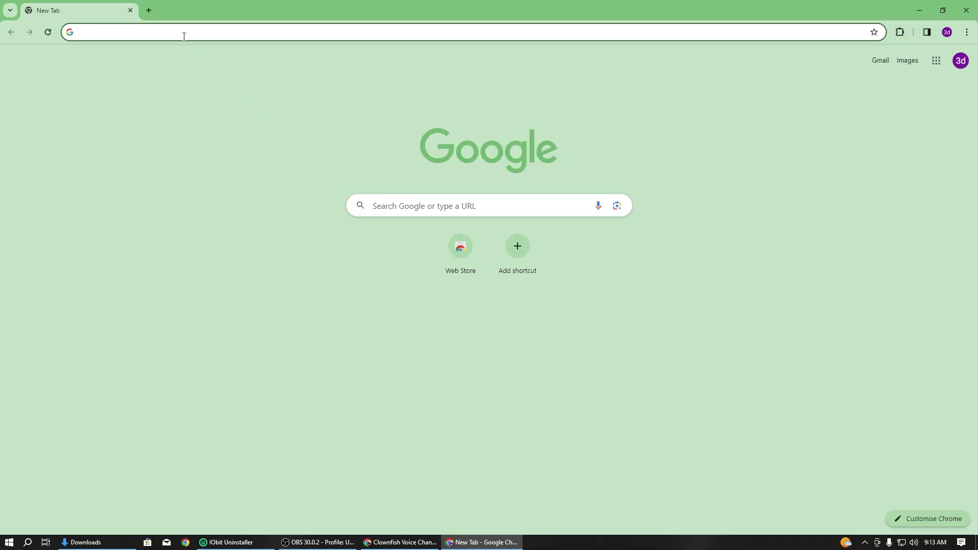
Search Google for "clownfish voice changer" and open the clownfish-translator.com download page.
{"action": "left_click", "coordinate": [184, 36]}
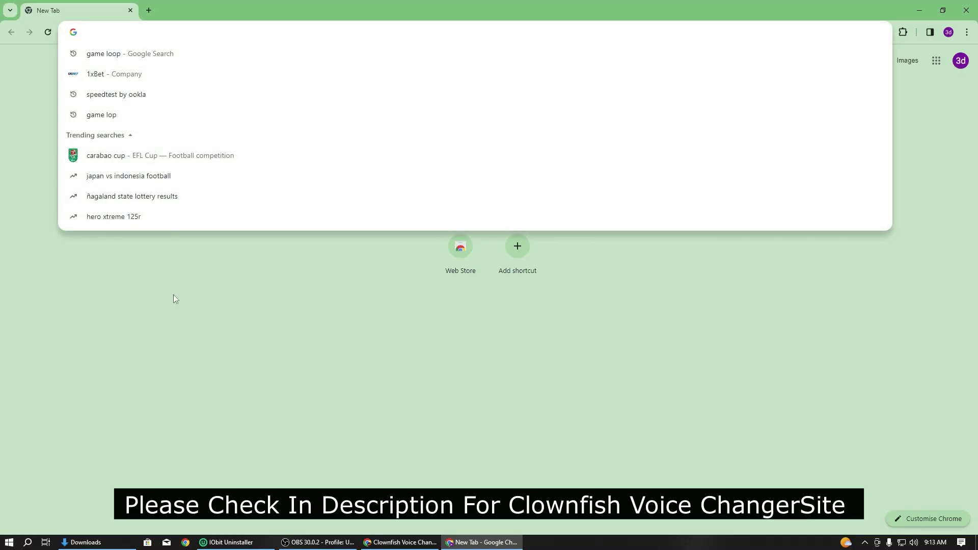
{"action": "left_click", "coordinate": [275, 329]}
{"action": "left_click", "coordinate": [483, 214]}
{"action": "type", "text": "clow"}
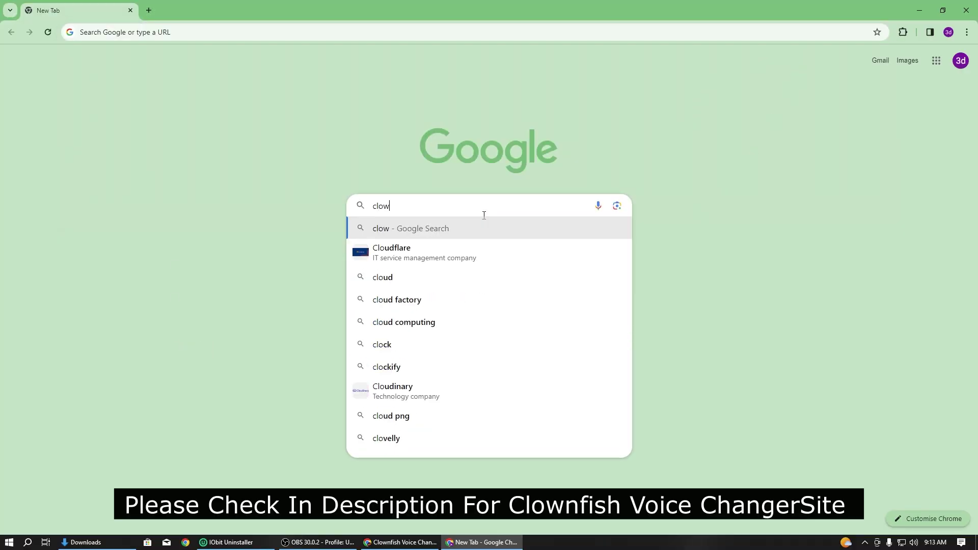
{"action": "type", "text": "nfish"}
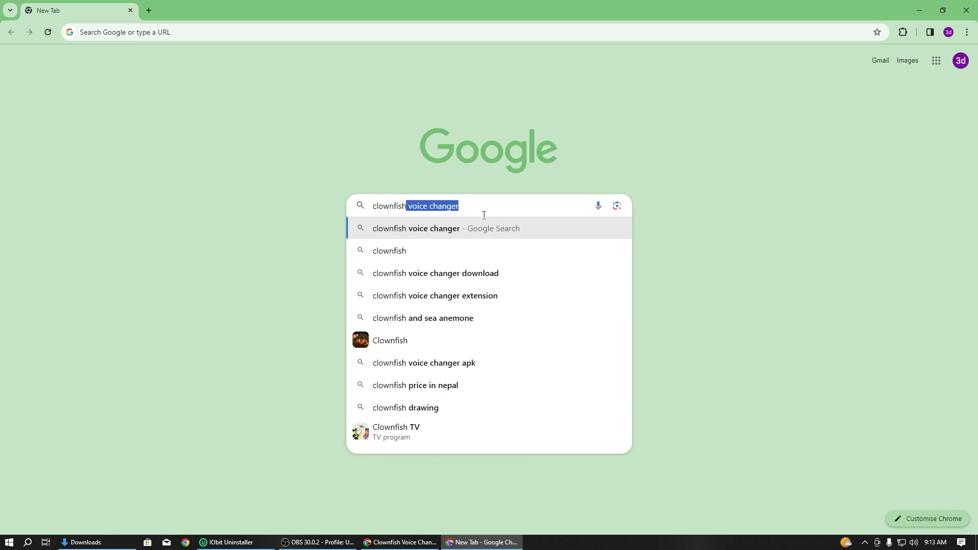
{"action": "key", "text": "Return"}
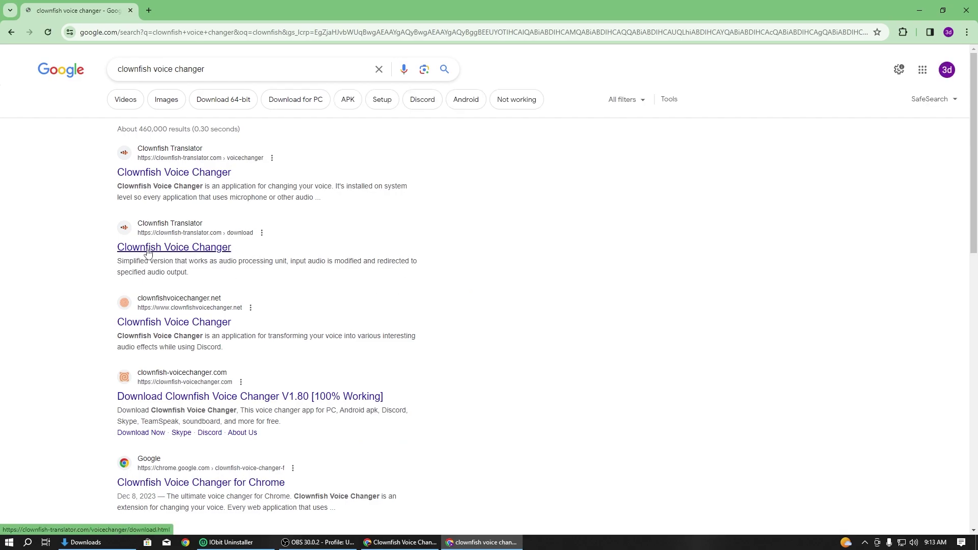
{"action": "left_click", "coordinate": [175, 253]}
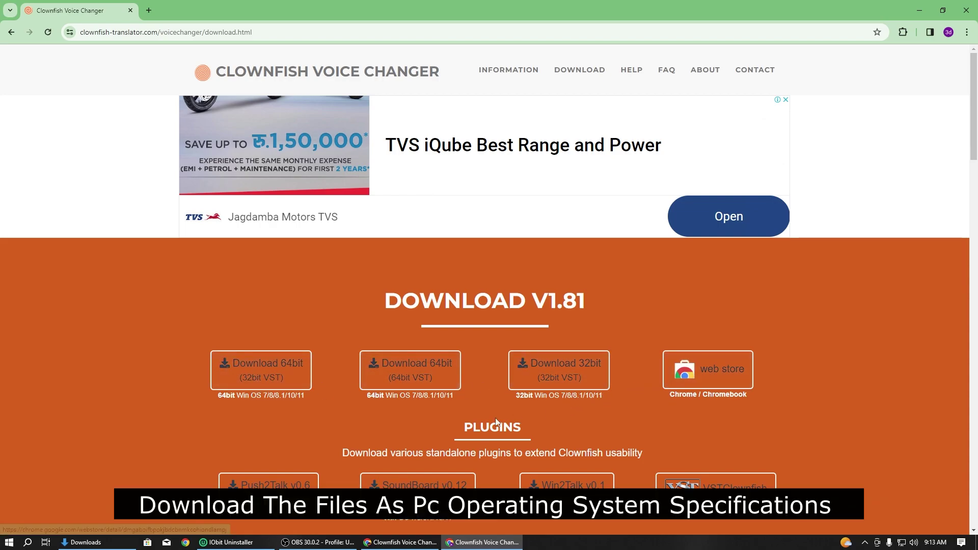
Download the 64bit (64bit VST) Windows version of Clownfish Voice Changer v1.81, dismissing the ad.
{"action": "scroll", "coordinate": [515, 414], "scroll_direction": "down", "scroll_amount": 2}
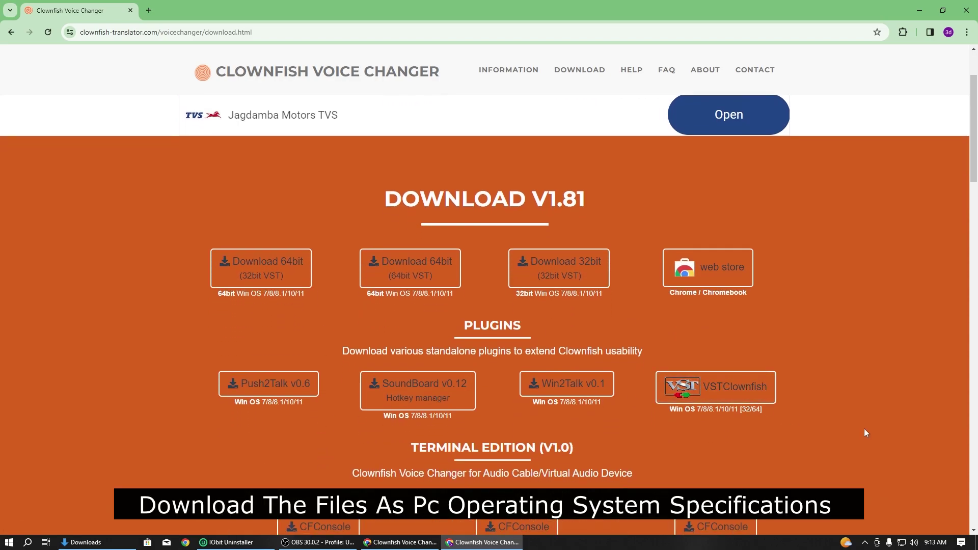
{"action": "scroll", "coordinate": [864, 429], "scroll_direction": "up", "scroll_amount": 2}
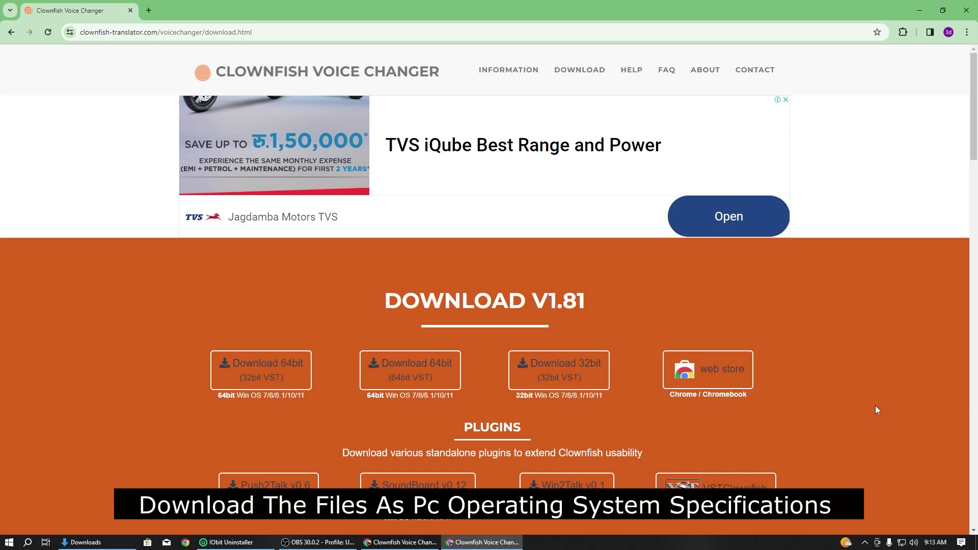
{"action": "left_click", "coordinate": [589, 71]}
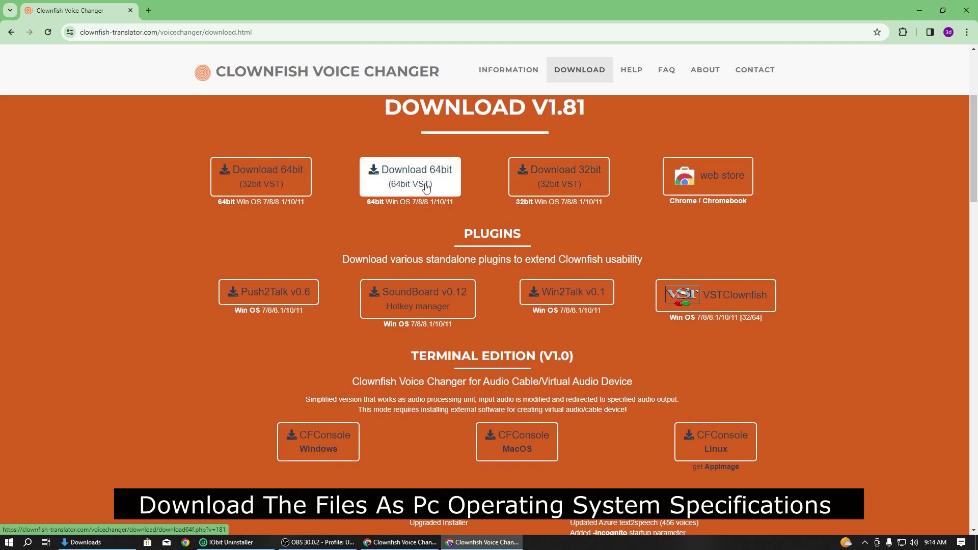
{"action": "left_click", "coordinate": [411, 187]}
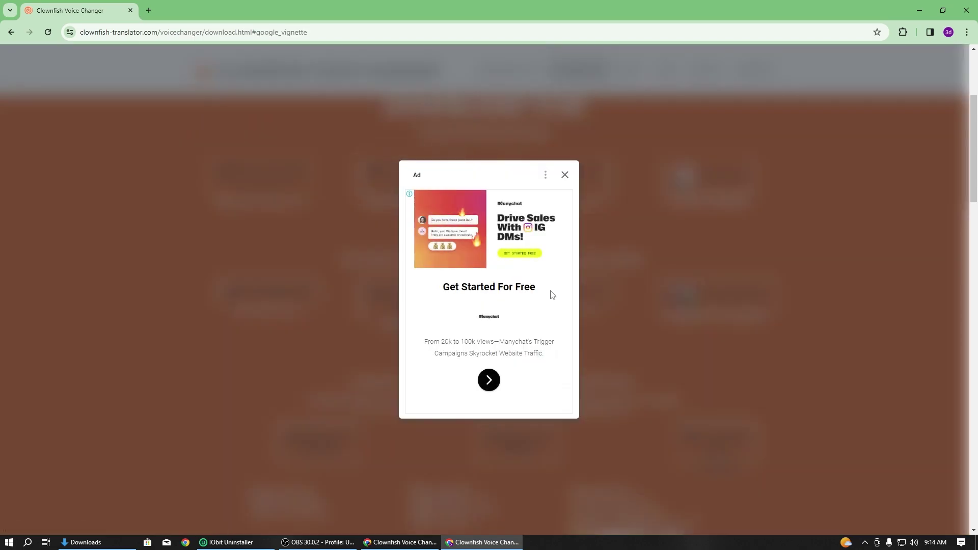
{"action": "left_click", "coordinate": [564, 176]}
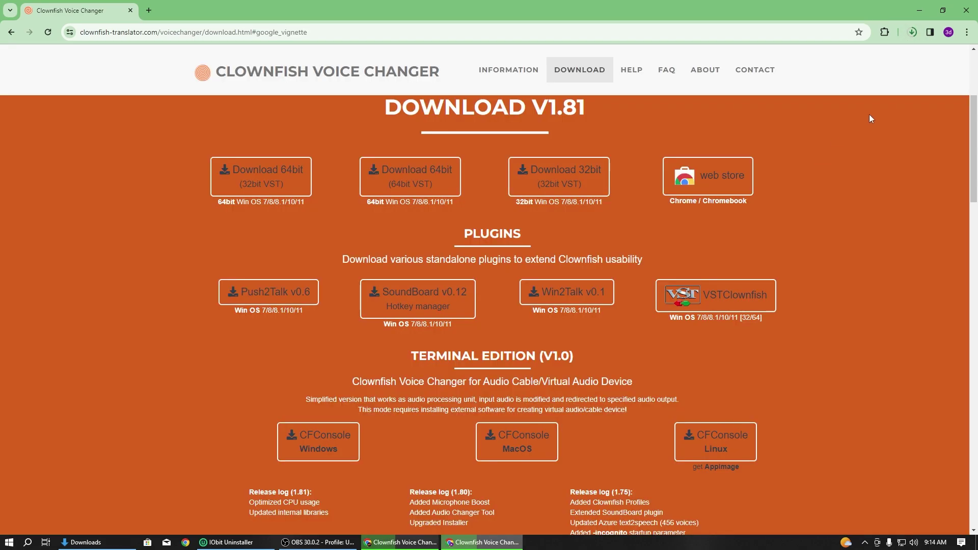
Show the download in the Downloads folder and run VoiceChanger64f(1.81) as administrator.
{"action": "left_click", "coordinate": [911, 33]}
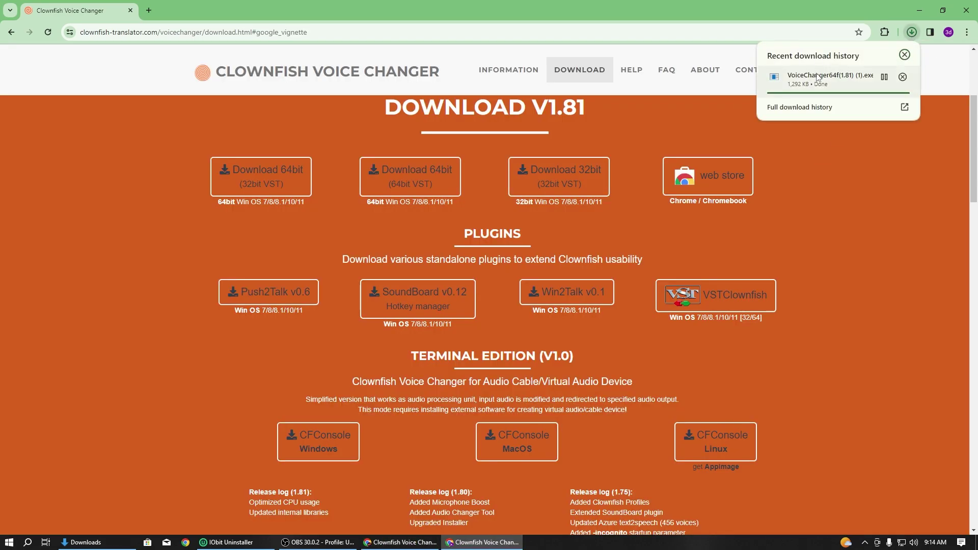
{"action": "left_click", "coordinate": [884, 76]}
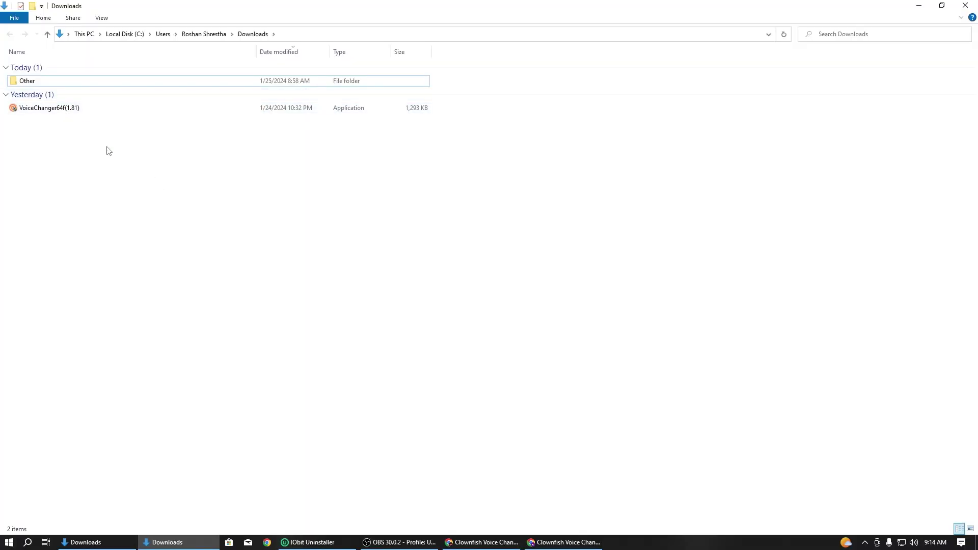
{"action": "scroll", "coordinate": [313, 265], "scroll_direction": "up", "scroll_amount": 5}
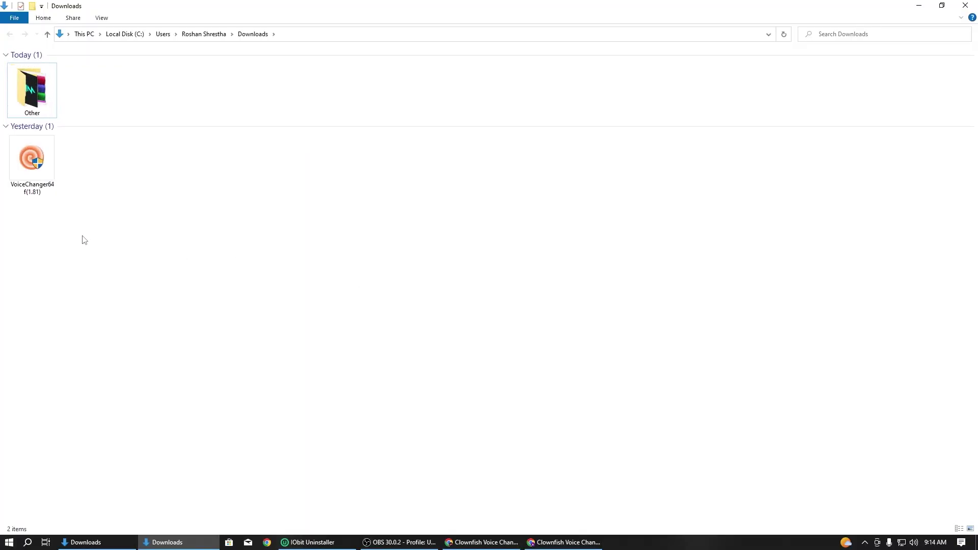
{"action": "left_click", "coordinate": [65, 220]}
{"action": "right_click", "coordinate": [62, 218]}
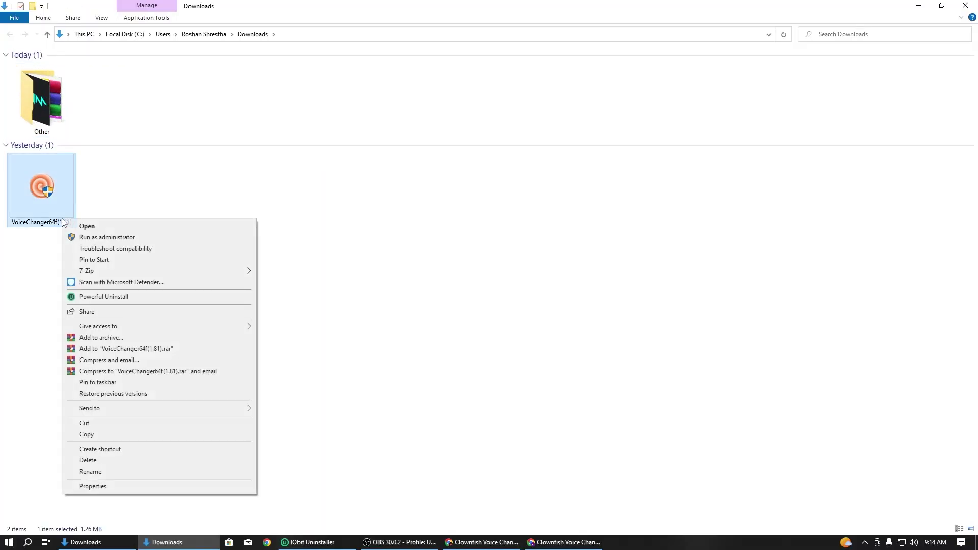
{"action": "left_click", "coordinate": [86, 239]}
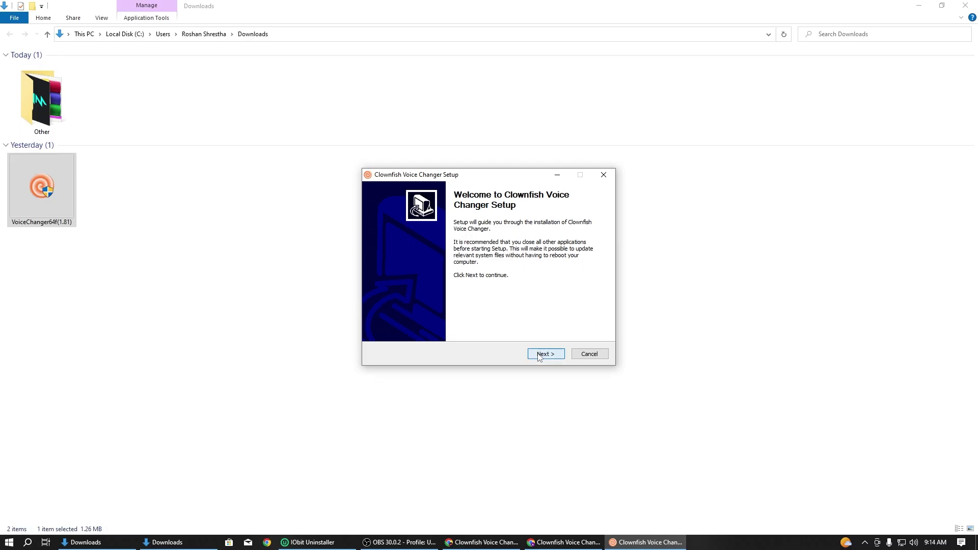
Install Clownfish Voice Changer with the default components into C:\Program Files (x86)\ClownfishVoiceChanger.
{"action": "left_click", "coordinate": [544, 352]}
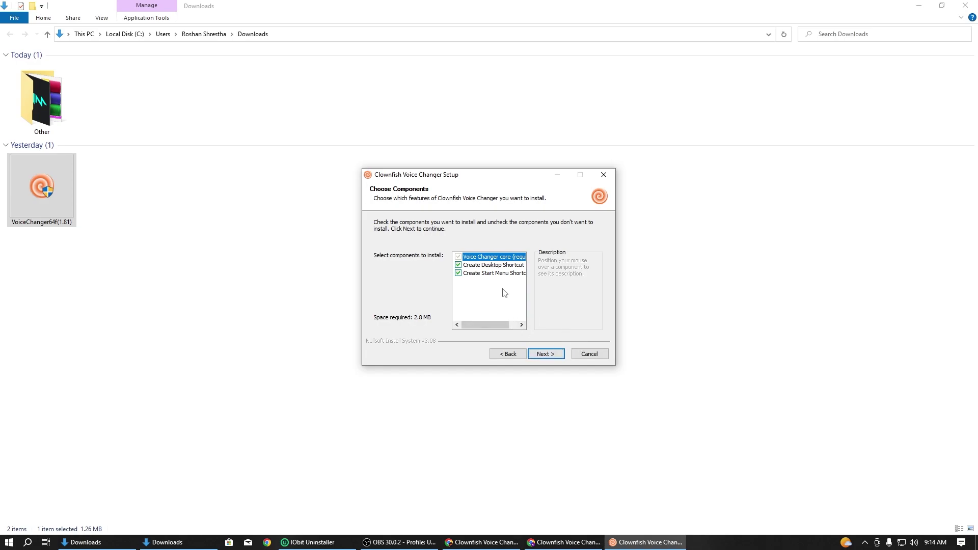
{"action": "left_click_drag", "start_coordinate": [479, 325], "coordinate": [472, 308]}
{"action": "left_click", "coordinate": [552, 356]}
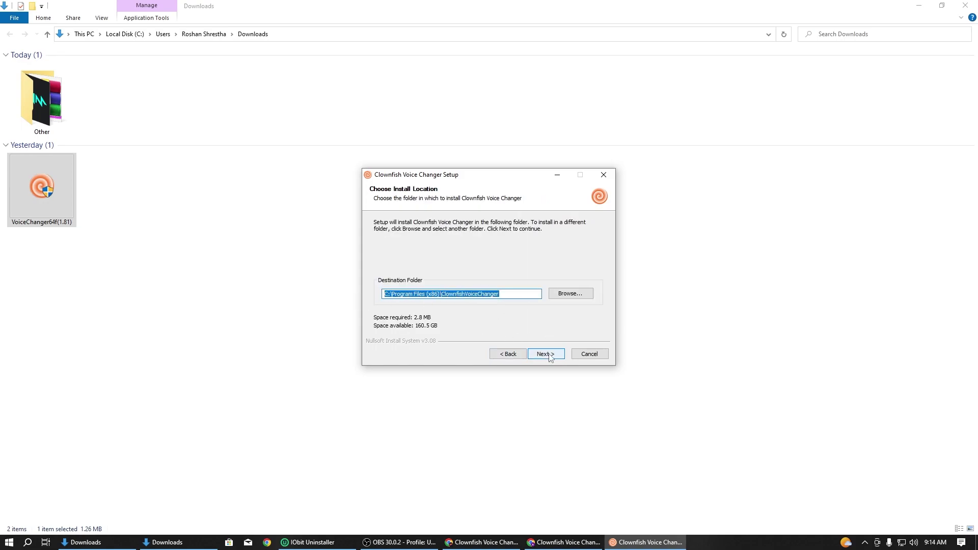
{"action": "left_click", "coordinate": [570, 295]}
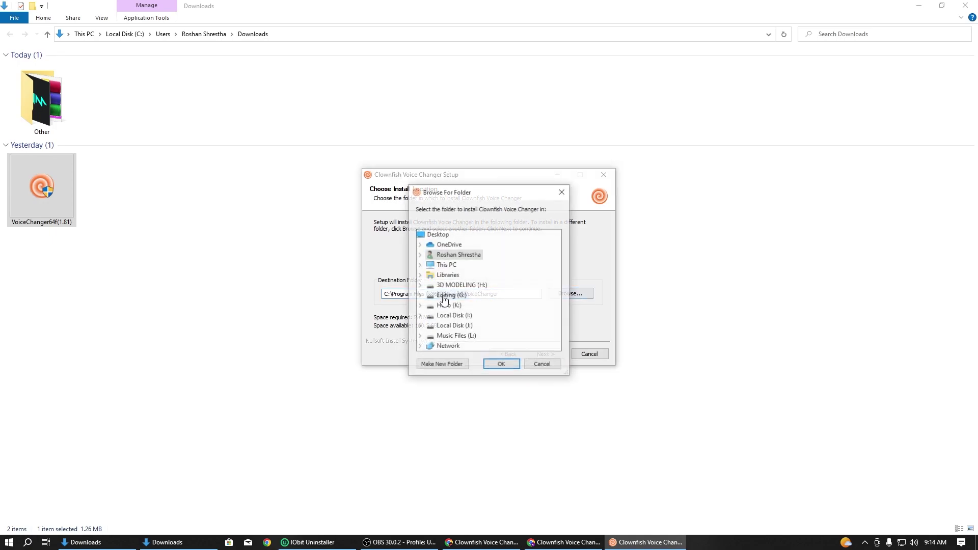
{"action": "left_click", "coordinate": [536, 362]}
{"action": "left_click", "coordinate": [545, 353]}
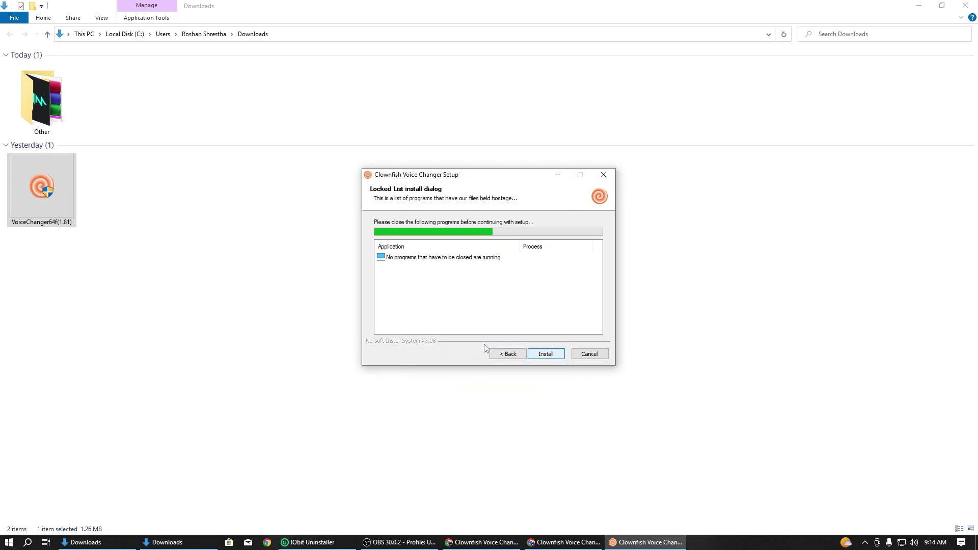
{"action": "left_click", "coordinate": [550, 357]}
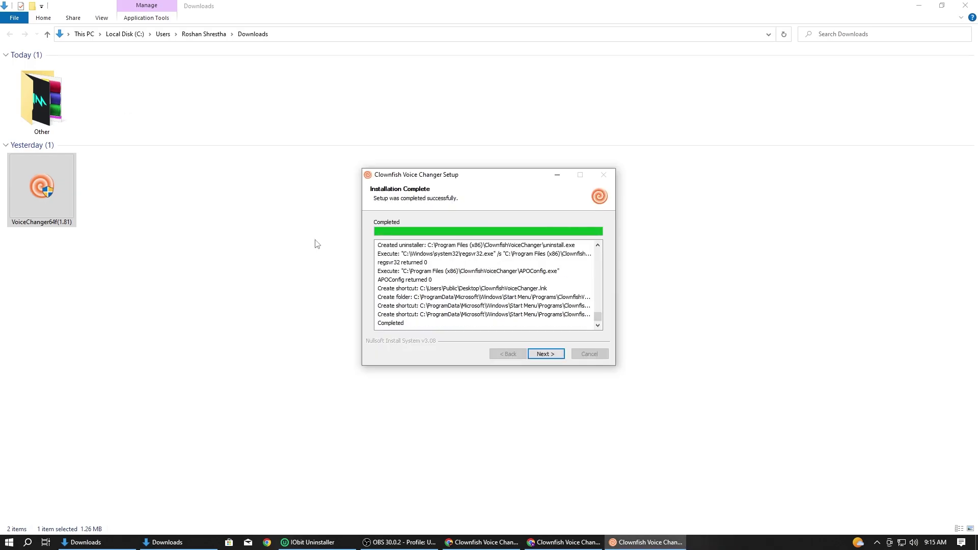
Complete and close the Clownfish Voice Changer setup wizard.
{"action": "left_click", "coordinate": [211, 473]}
{"action": "left_click_drag", "start_coordinate": [453, 179], "coordinate": [512, 160]}
{"action": "left_click", "coordinate": [611, 335]}
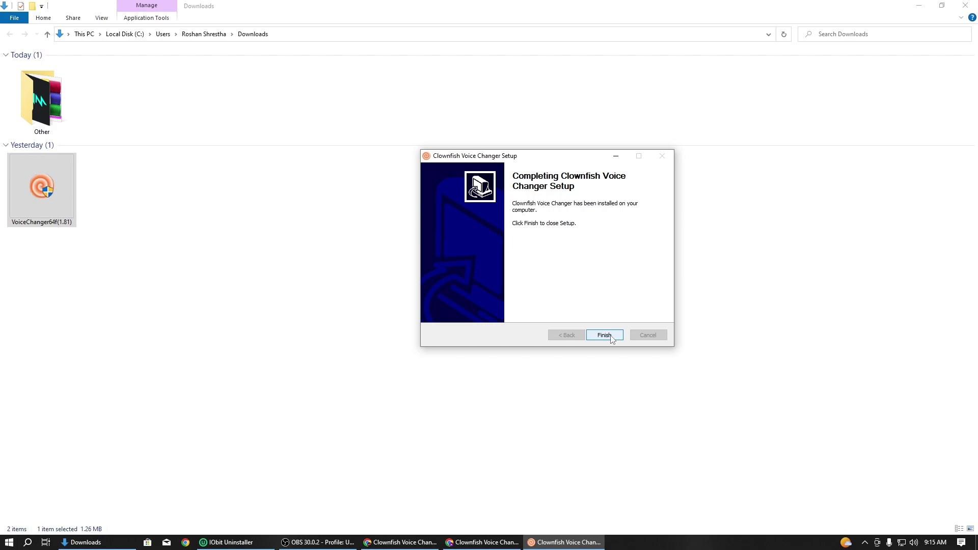
{"action": "left_click", "coordinate": [611, 336]}
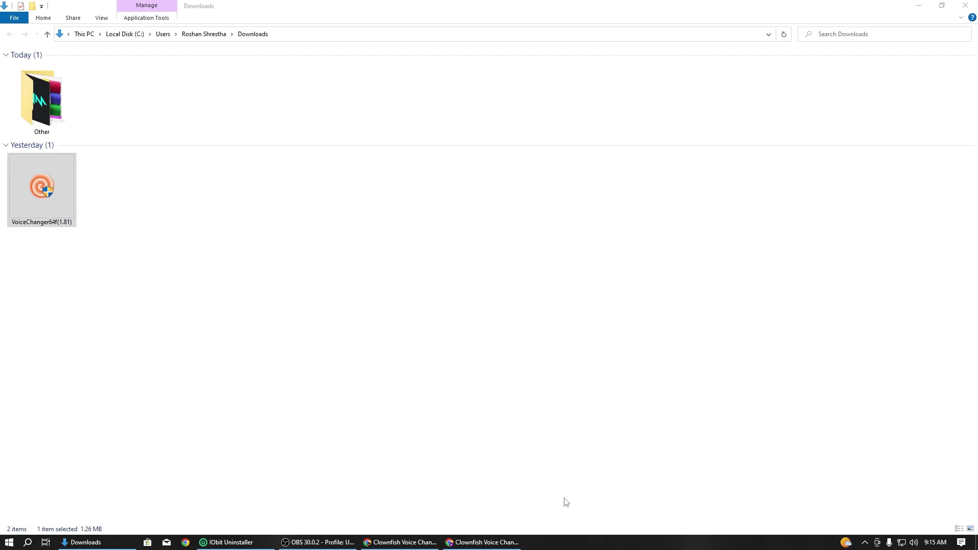
Minimize the Downloads folder and the browser window to show the desktop.
{"action": "left_click", "coordinate": [279, 281]}
{"action": "left_click", "coordinate": [919, 6]}
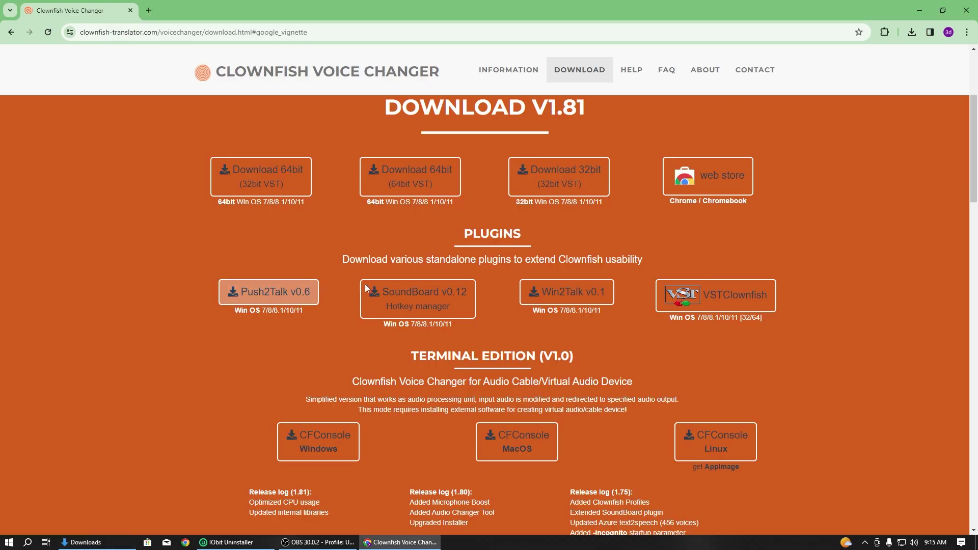
{"action": "left_click", "coordinate": [920, 10]}
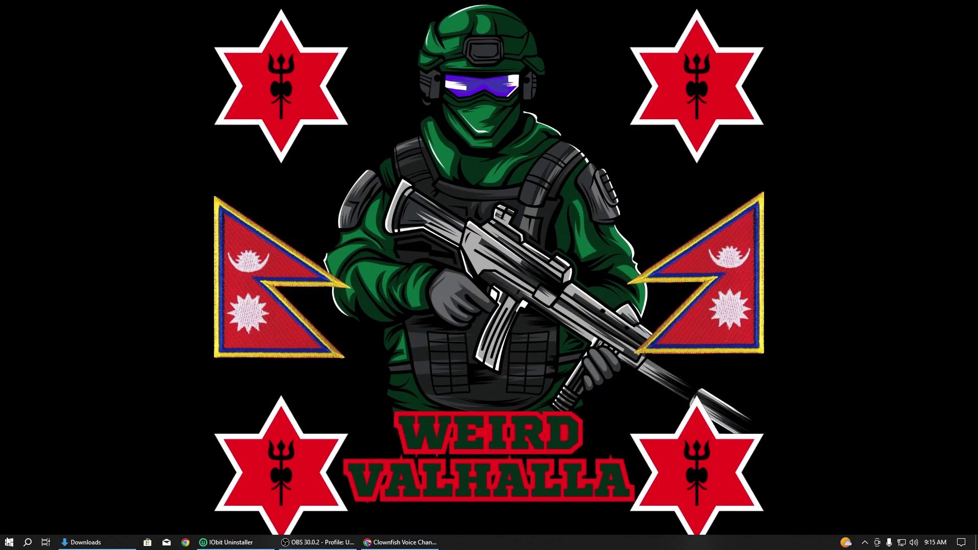
{"action": "right_click", "coordinate": [373, 342]}
{"action": "left_click", "coordinate": [402, 373]}
{"action": "right_click", "coordinate": [349, 289]}
{"action": "left_click", "coordinate": [390, 318]}
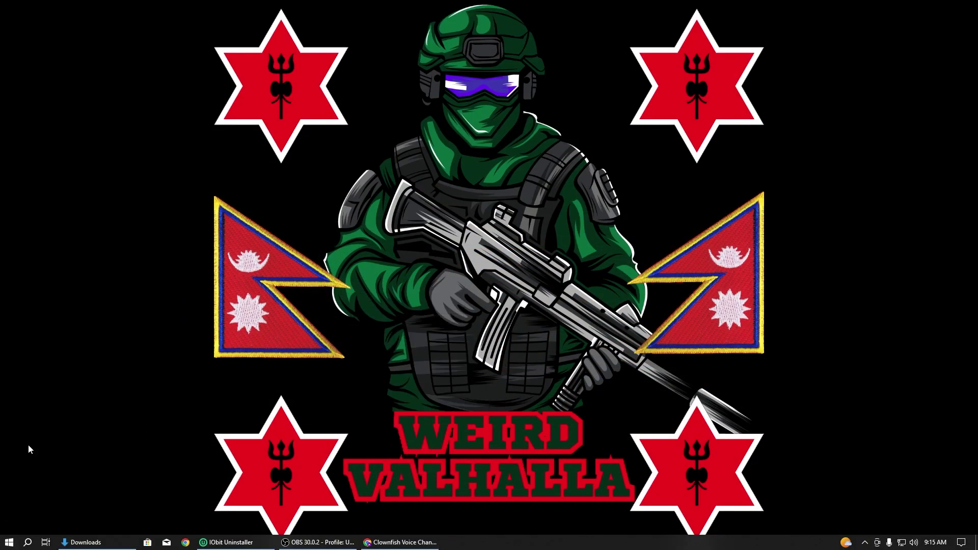
Launch the newly installed ClownfishVoiceChanger application.
{"action": "left_click", "coordinate": [9, 542]}
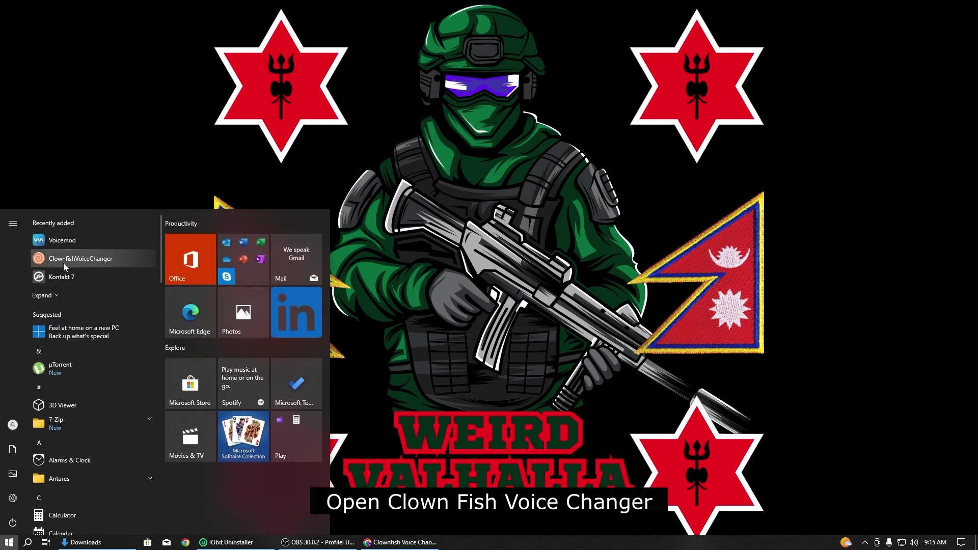
{"action": "left_click", "coordinate": [92, 259]}
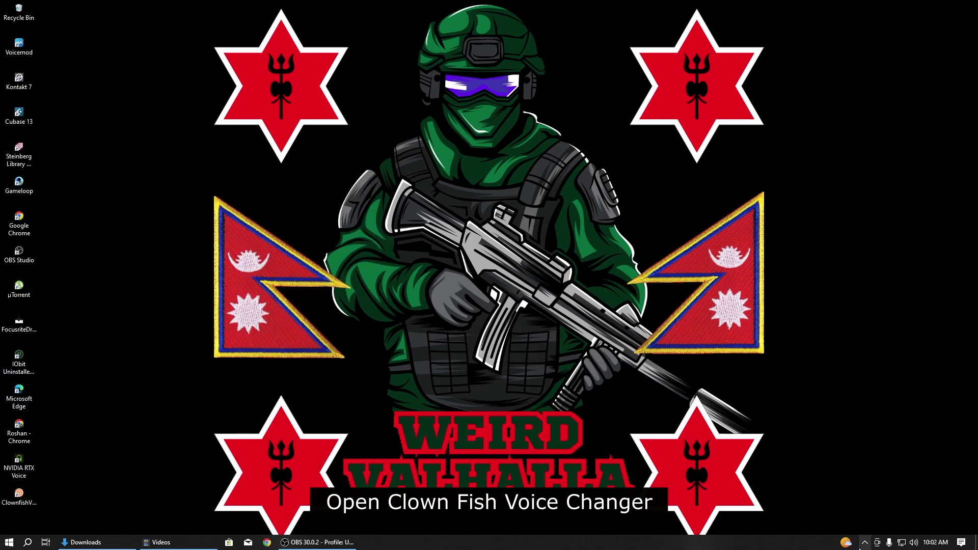
Turn on Clownfish Voice Changer in the system tray and view its Setup options.
{"action": "left_click", "coordinate": [864, 542]}
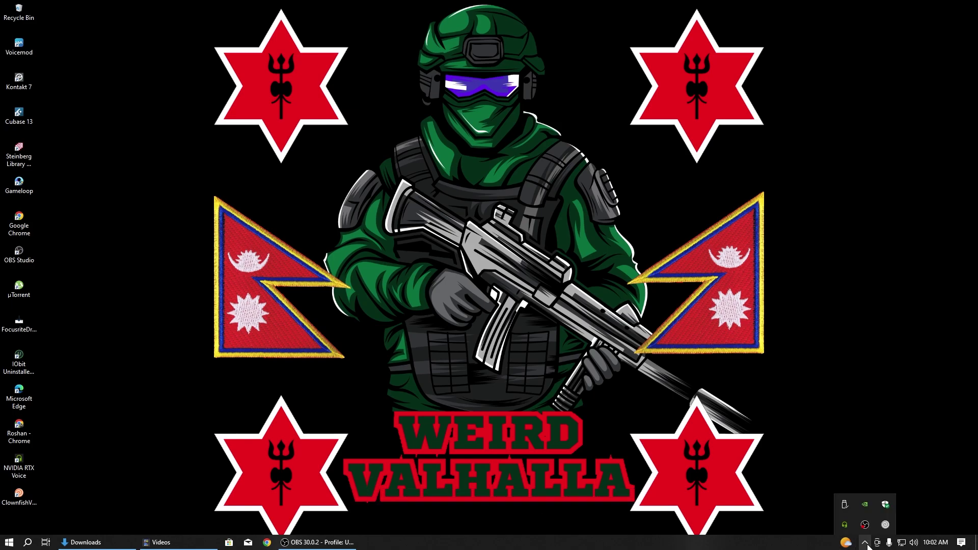
{"action": "right_click", "coordinate": [886, 526]}
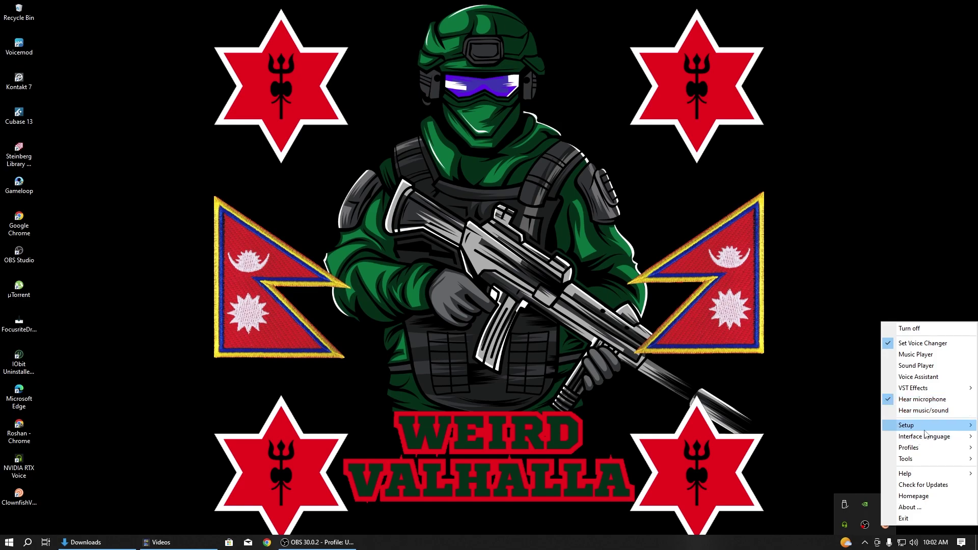
{"action": "mouse_move", "coordinate": [927, 428]}
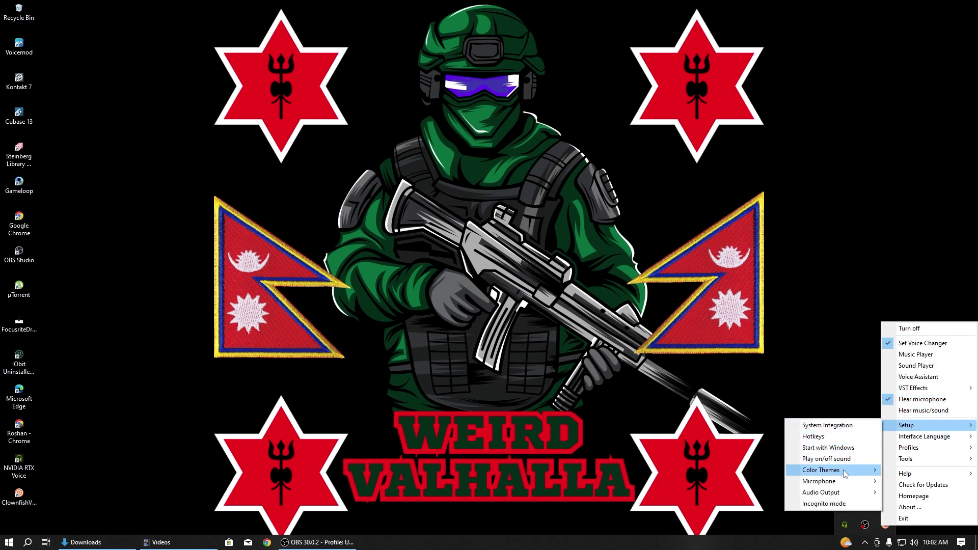
{"action": "mouse_move", "coordinate": [844, 472]}
{"action": "right_click", "coordinate": [555, 223]}
{"action": "left_click", "coordinate": [560, 250]}
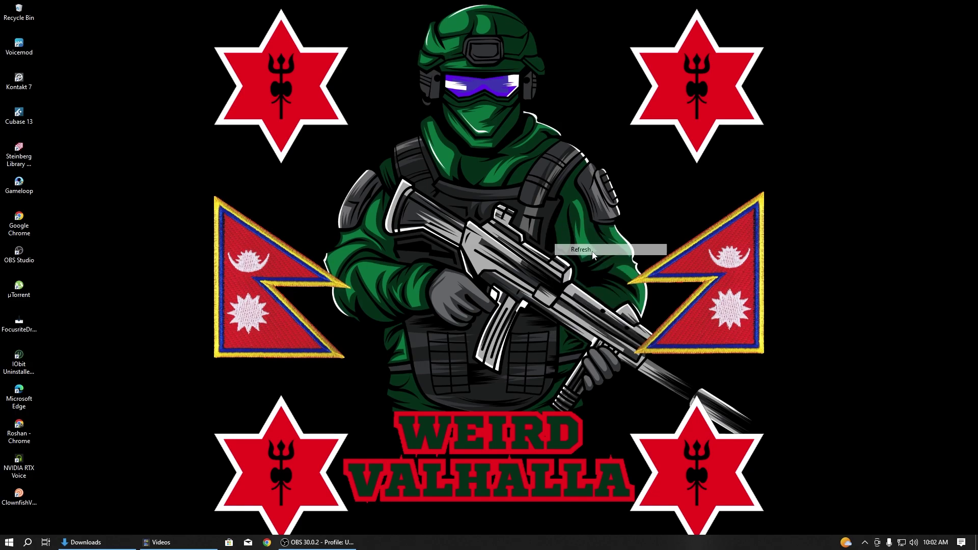
{"action": "right_click", "coordinate": [532, 255]}
{"action": "left_click", "coordinate": [558, 284]}
Switch to OBS, mute the Mic source in the audio mixer, and minimize the window.
{"action": "left_click", "coordinate": [317, 542]}
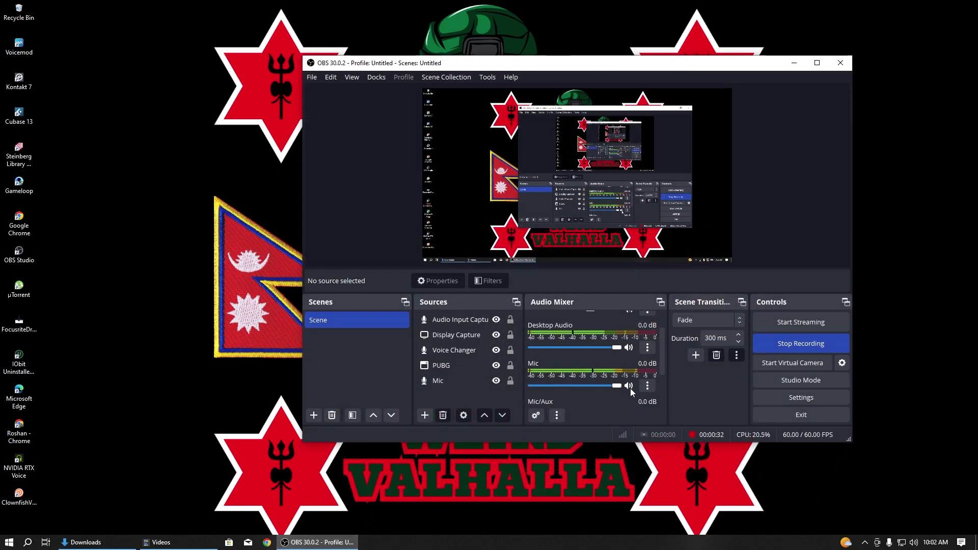
{"action": "left_click", "coordinate": [629, 386]}
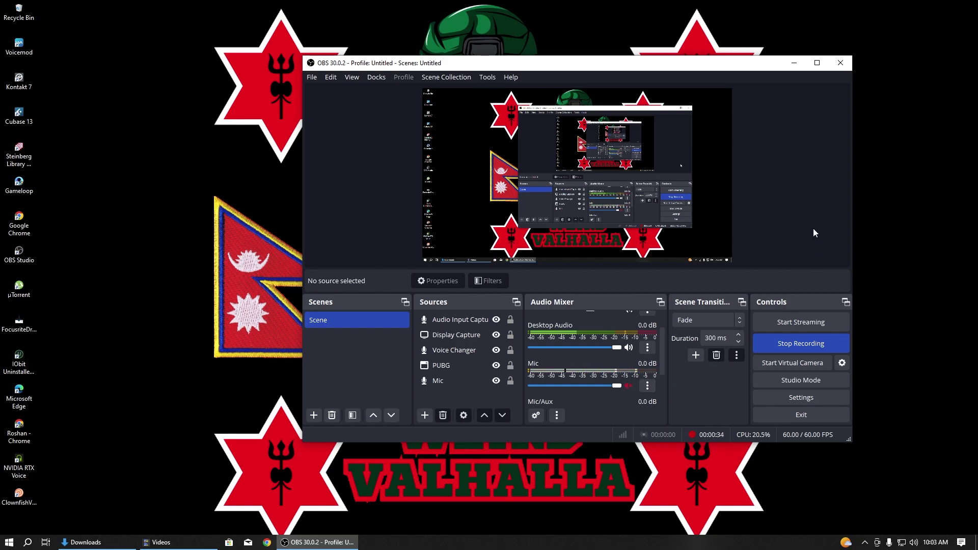
{"action": "left_click", "coordinate": [794, 64]}
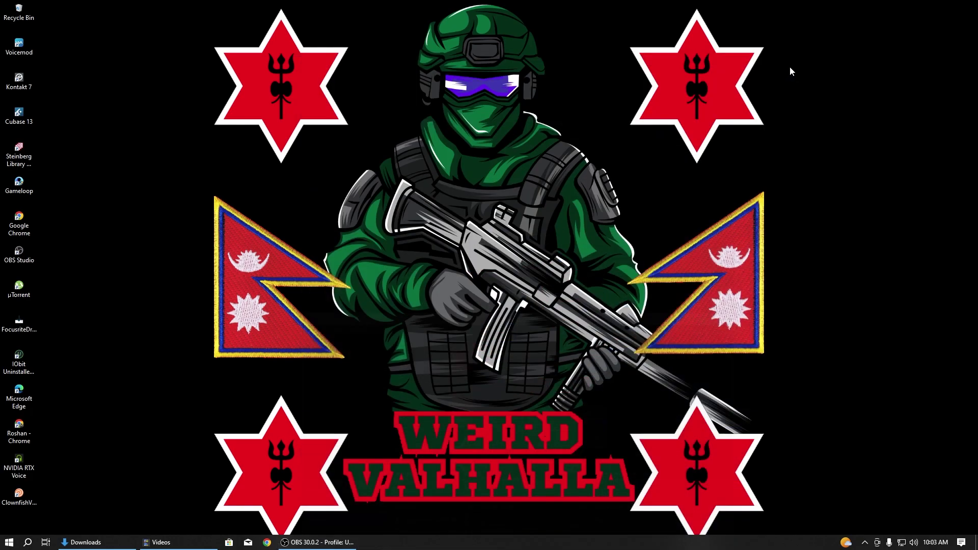
Open Clownfish's Set Voice Changer window from the system tray and move it clear of the desktop icons.
{"action": "right_click", "coordinate": [703, 468]}
{"action": "left_click", "coordinate": [723, 370]}
{"action": "left_click", "coordinate": [865, 542]}
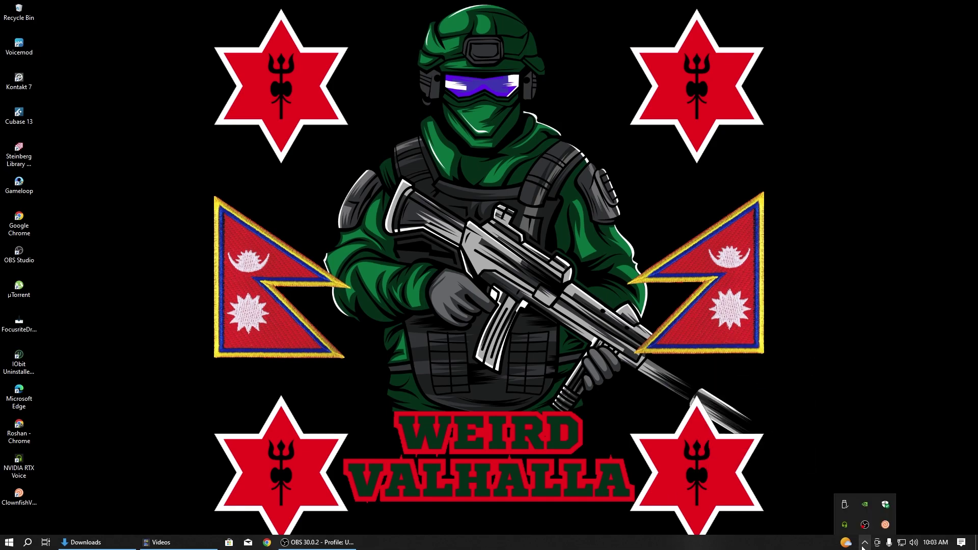
{"action": "right_click", "coordinate": [886, 525]}
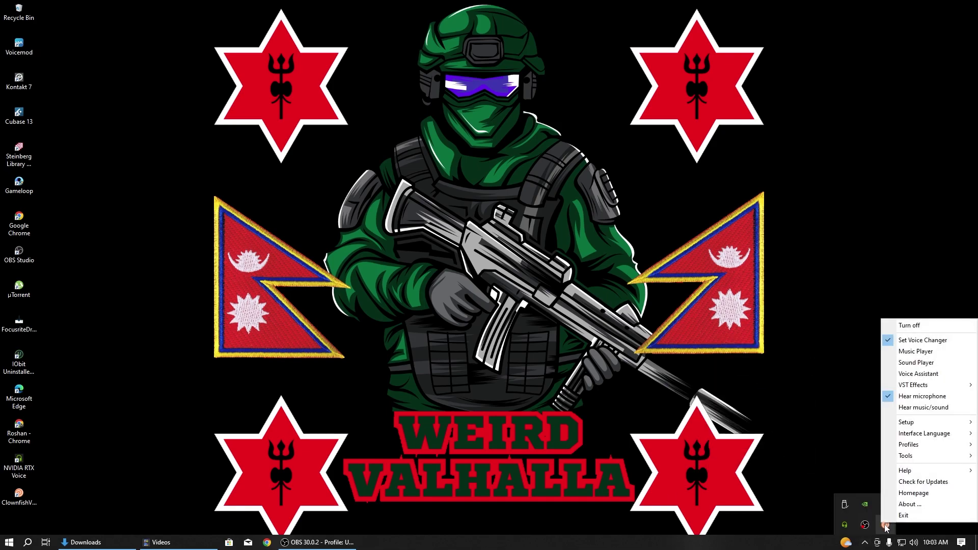
{"action": "left_click", "coordinate": [918, 340]}
{"action": "left_click_drag", "start_coordinate": [88, 49], "coordinate": [225, 77]}
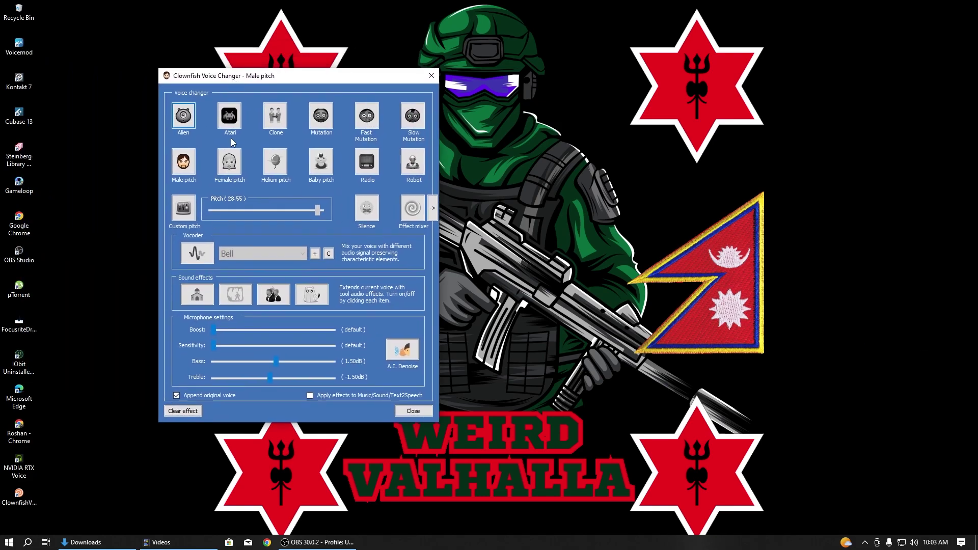
Try the Female pitch, Baby pitch, Radio and Robot voices one after another.
{"action": "left_click", "coordinate": [230, 180]}
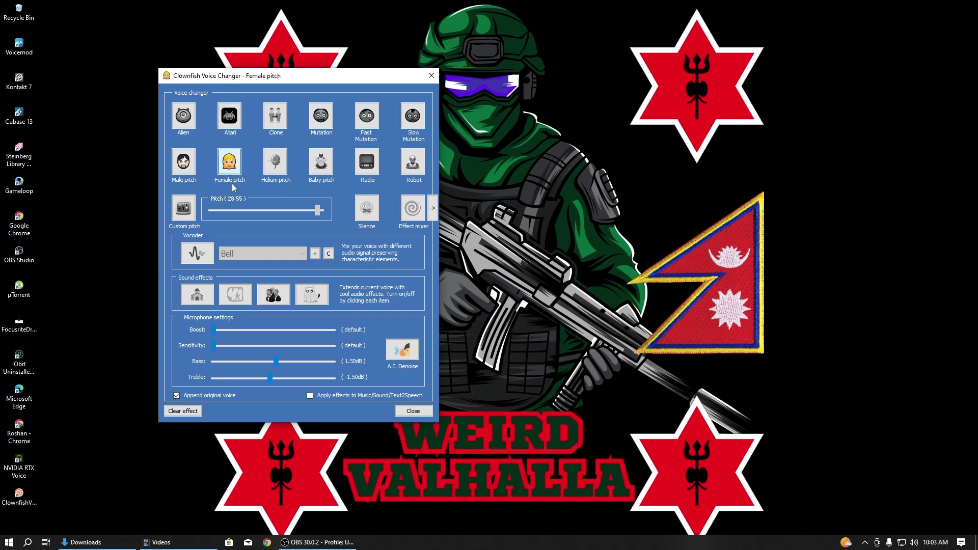
{"action": "left_click", "coordinate": [325, 172]}
{"action": "left_click", "coordinate": [367, 162]}
{"action": "left_click", "coordinate": [418, 170]}
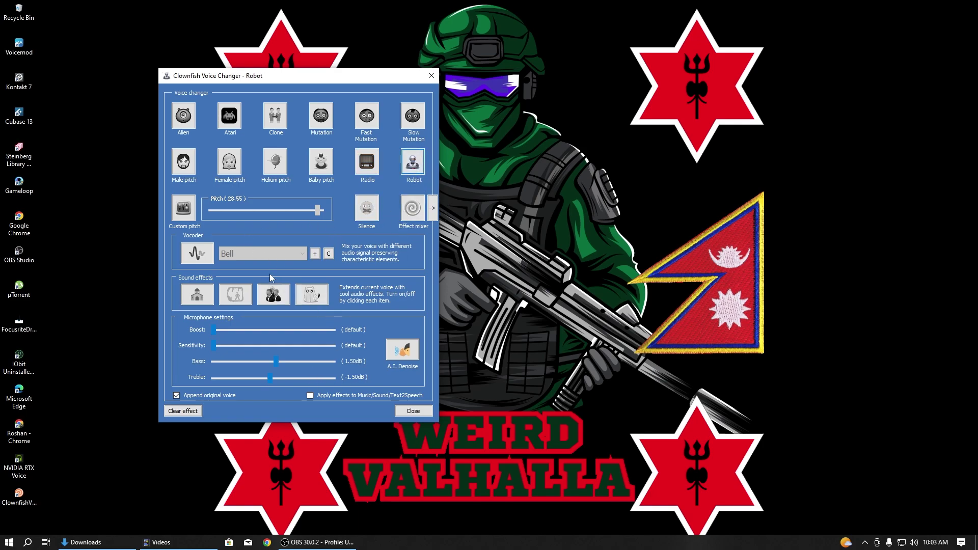
Turn on the vocoder and set its sound to Ghost.
{"action": "left_click", "coordinate": [209, 257]}
{"action": "left_click", "coordinate": [262, 254]}
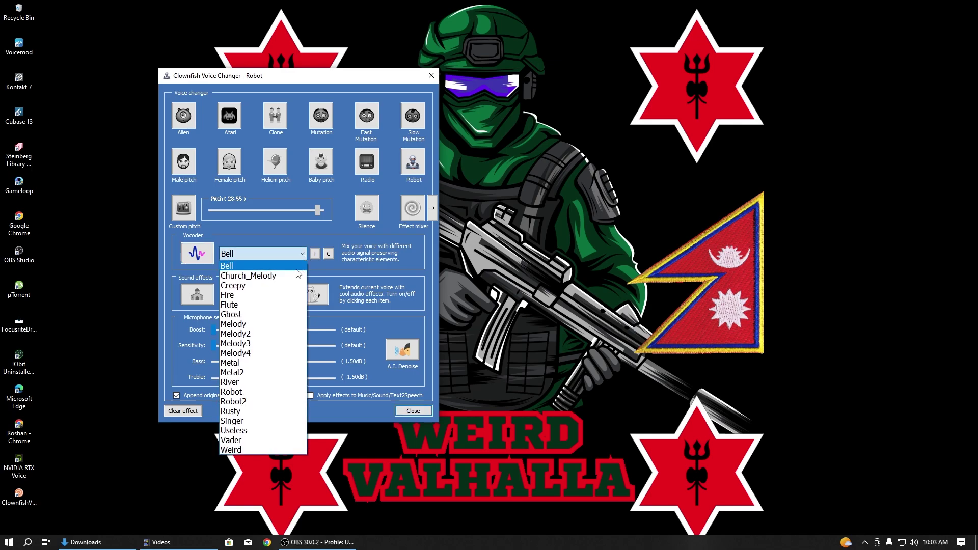
{"action": "left_click", "coordinate": [270, 277]}
{"action": "scroll", "coordinate": [299, 259], "scroll_direction": "down", "scroll_amount": 2}
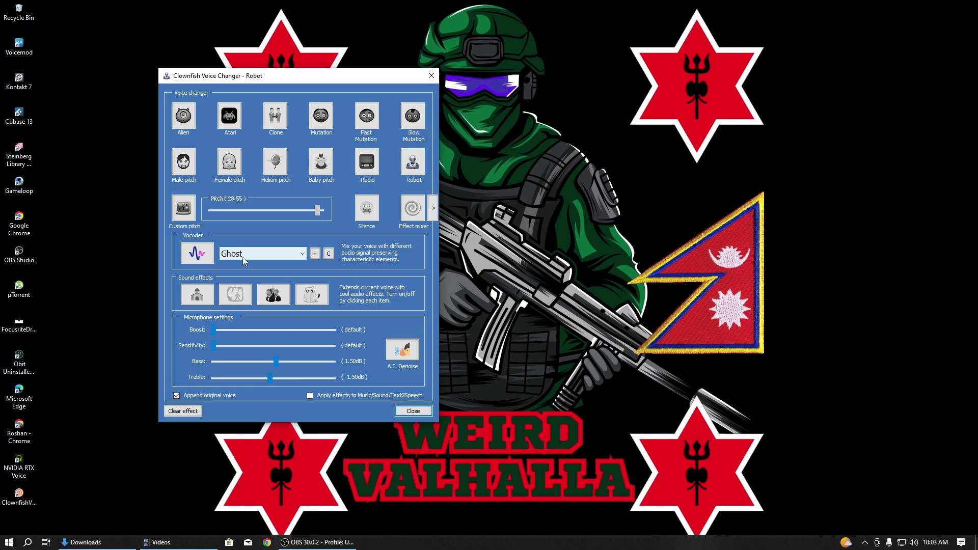
Turn off the vocoder, and briefly switch the church sound effect on and back off.
{"action": "left_click", "coordinate": [197, 254]}
{"action": "left_click", "coordinate": [206, 302]}
{"action": "left_click", "coordinate": [202, 301]}
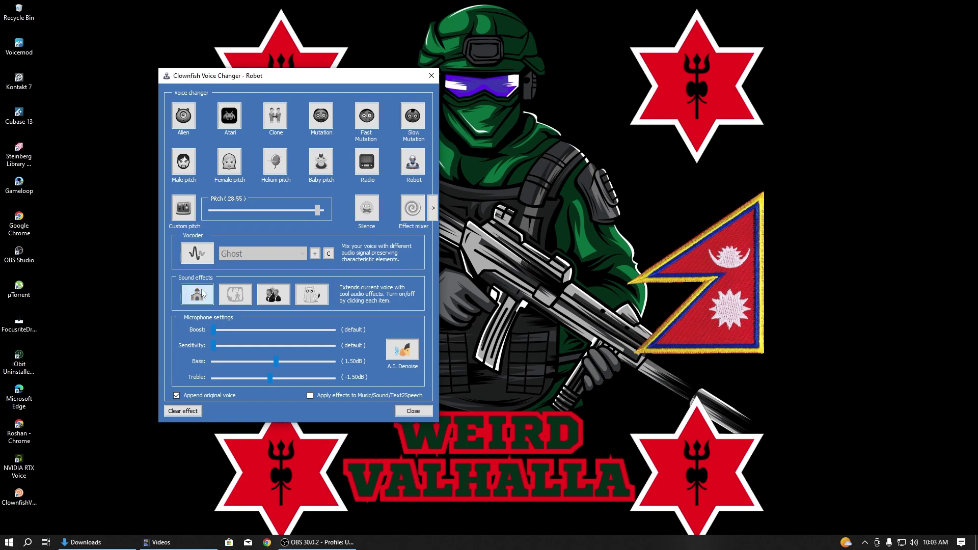
Try the Radio, Baby pitch, Helium pitch, Female pitch and Male pitch voices in turn.
{"action": "left_click", "coordinate": [367, 164]}
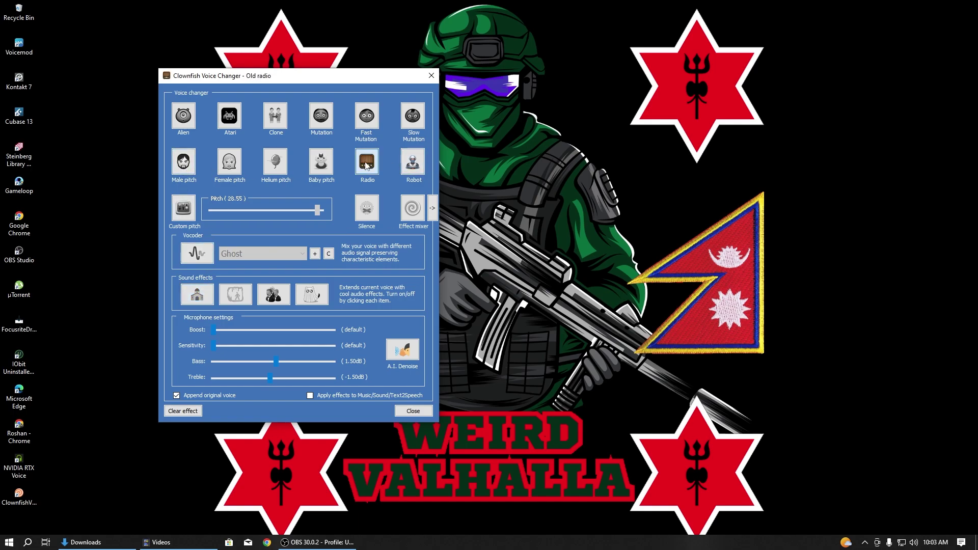
{"action": "left_click", "coordinate": [320, 176]}
{"action": "left_click", "coordinate": [275, 162]}
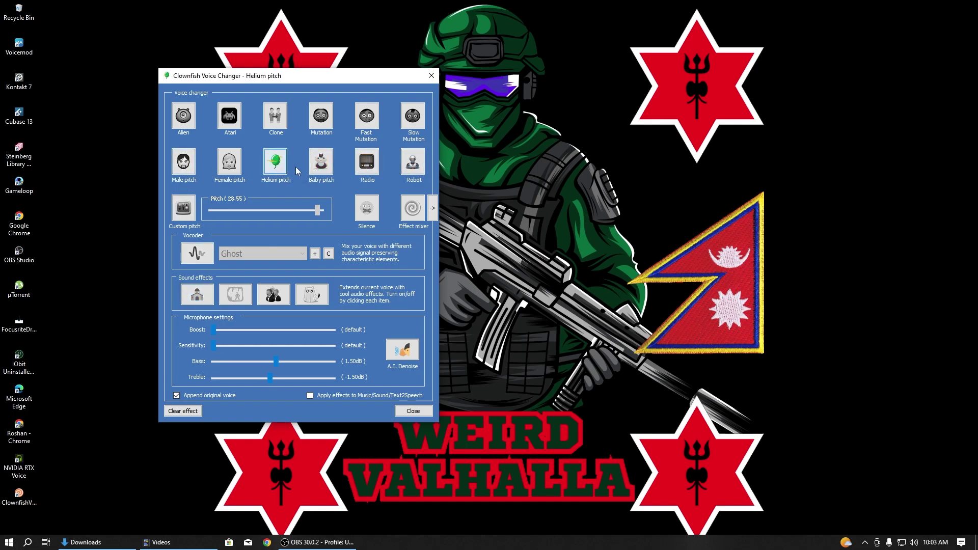
{"action": "left_click", "coordinate": [230, 173]}
{"action": "left_click", "coordinate": [183, 171]}
{"action": "left_click", "coordinate": [230, 165]}
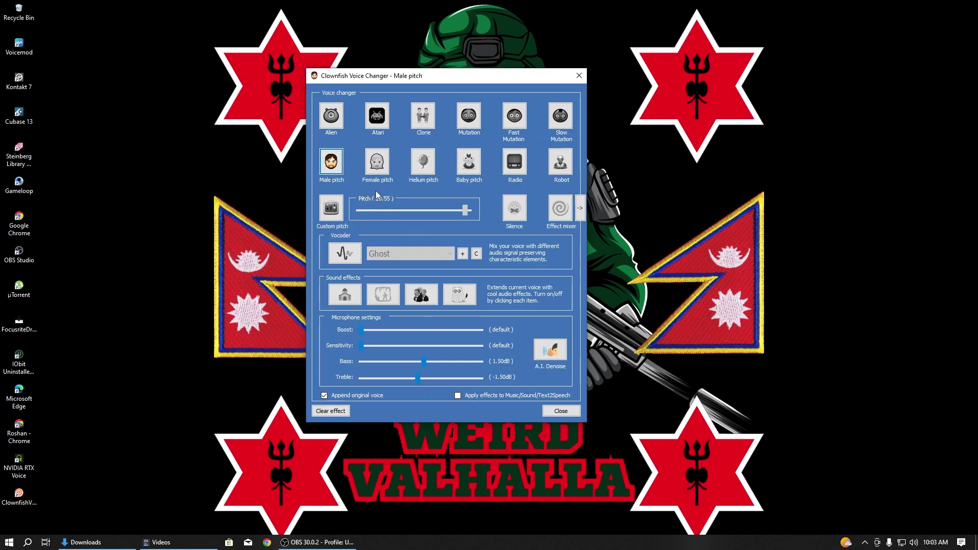
Try the Slow Mutation, Fast Mutation and Mutation voices in turn.
{"action": "left_click", "coordinate": [561, 115]}
{"action": "left_click", "coordinate": [514, 115]}
{"action": "left_click", "coordinate": [478, 122]}
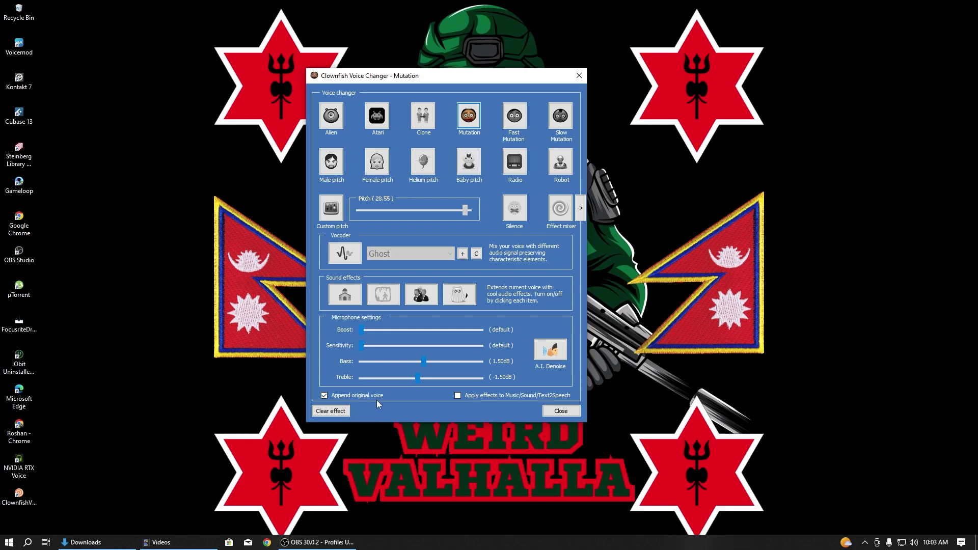
Disable Append original voice and try the Alien, Atari, Clone and Mutation voices without it.
{"action": "left_click", "coordinate": [324, 396]}
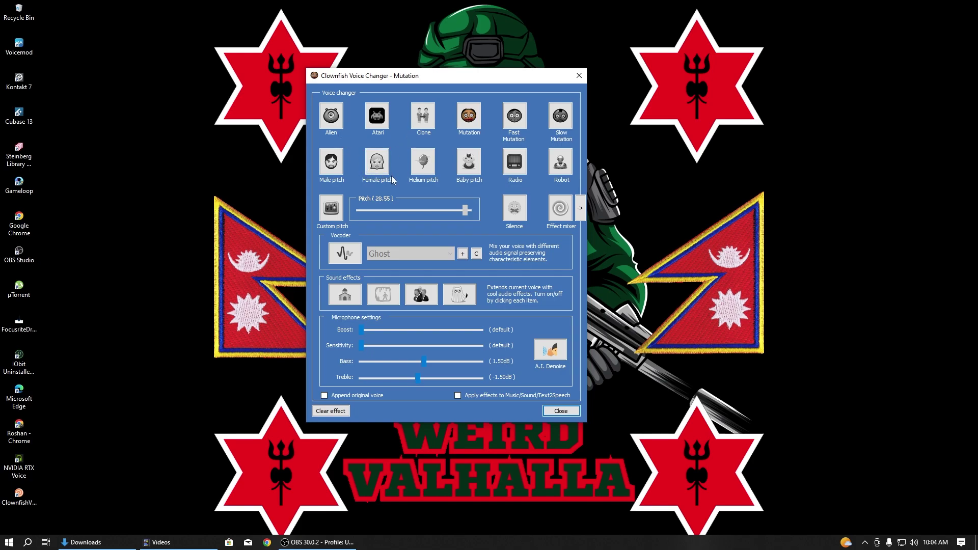
{"action": "left_click", "coordinate": [335, 121]}
{"action": "left_click", "coordinate": [378, 116]}
{"action": "left_click", "coordinate": [422, 120]}
{"action": "left_click", "coordinate": [468, 116]}
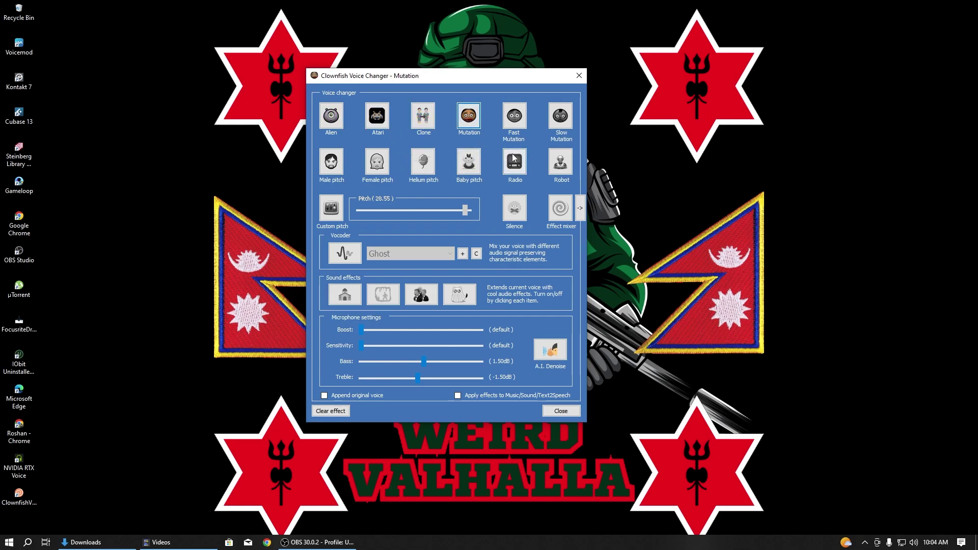
Try the Slow Mutation and Male pitch voices, and finish with the Female pitch voice selected.
{"action": "left_click", "coordinate": [567, 120]}
{"action": "left_click", "coordinate": [331, 162]}
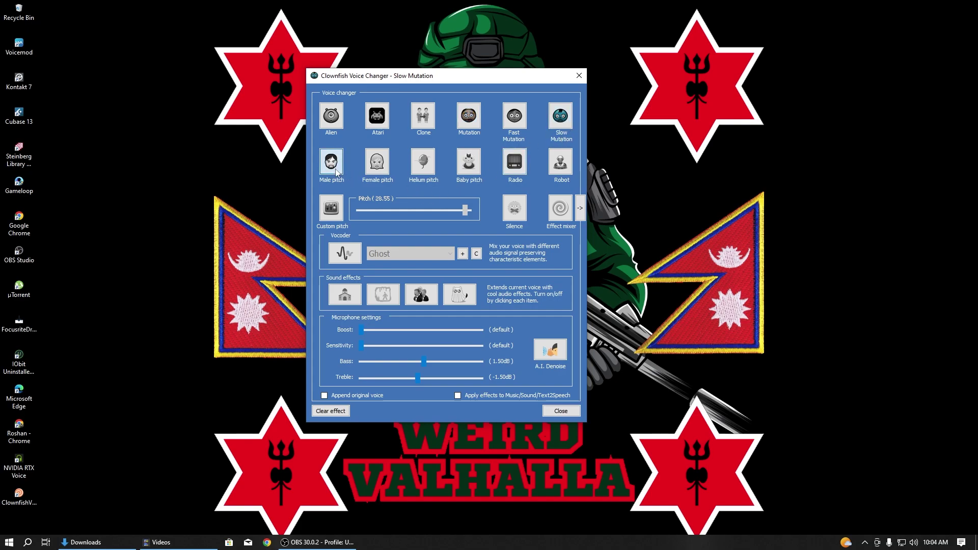
{"action": "right_click", "coordinate": [677, 184]}
{"action": "key", "text": "Escape"}
{"action": "left_click", "coordinate": [380, 176]}
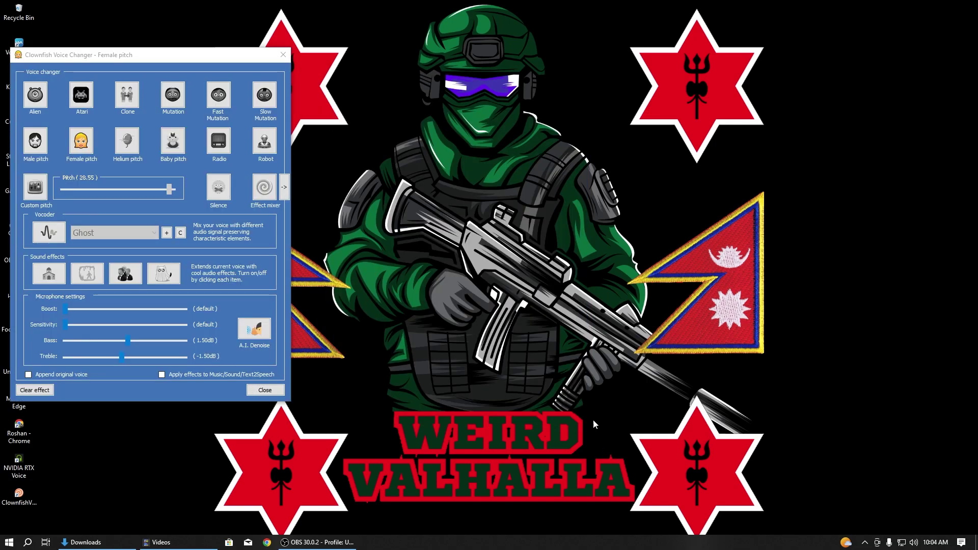
{"action": "right_click", "coordinate": [677, 328]}
{"action": "right_click", "coordinate": [805, 343]}
{"action": "left_click", "coordinate": [820, 370]}
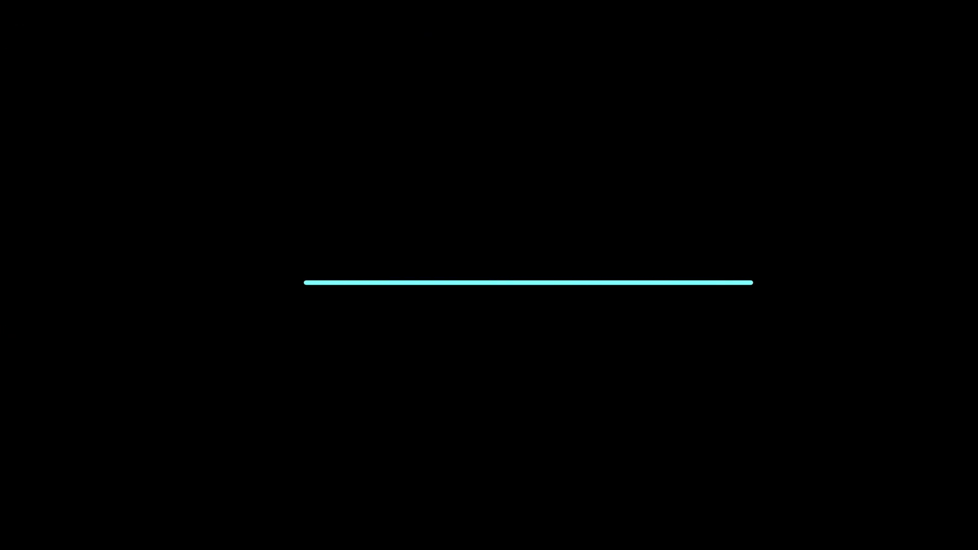